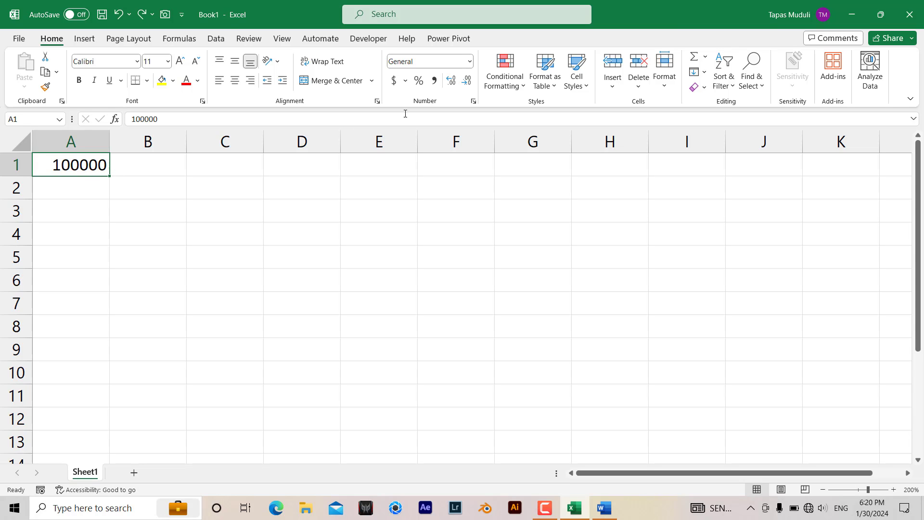
Step: Show A1's 100000 as 100,000 with Comma Style and no decimals, then check it across A1, A2 and column A
left_click(435, 81)
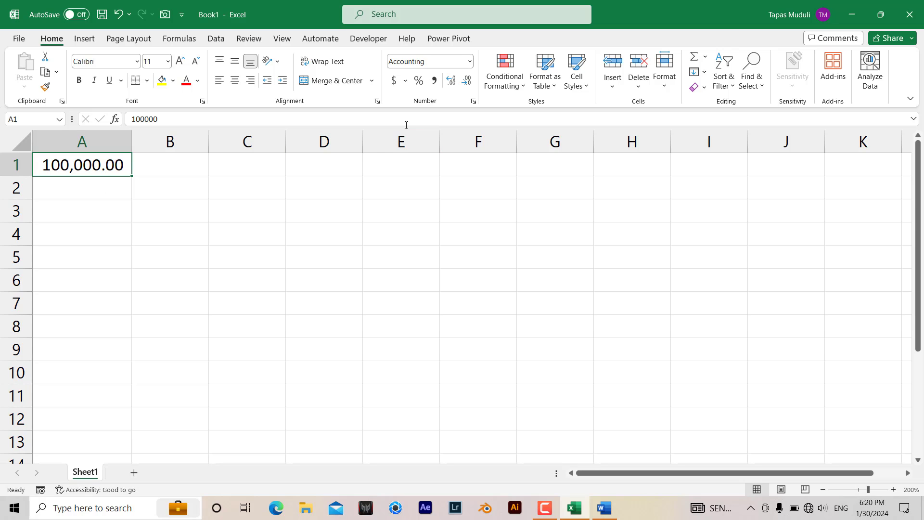
double_click(467, 85)
left_click(118, 190)
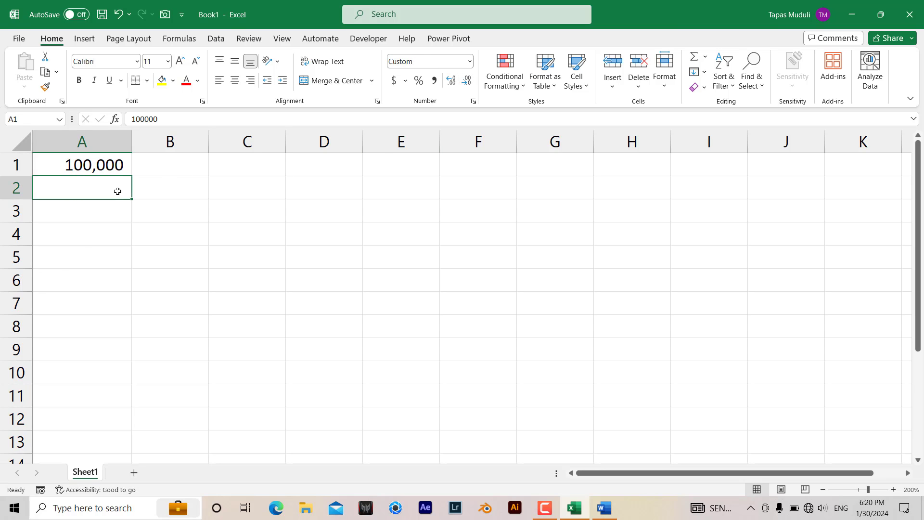
left_click(114, 166)
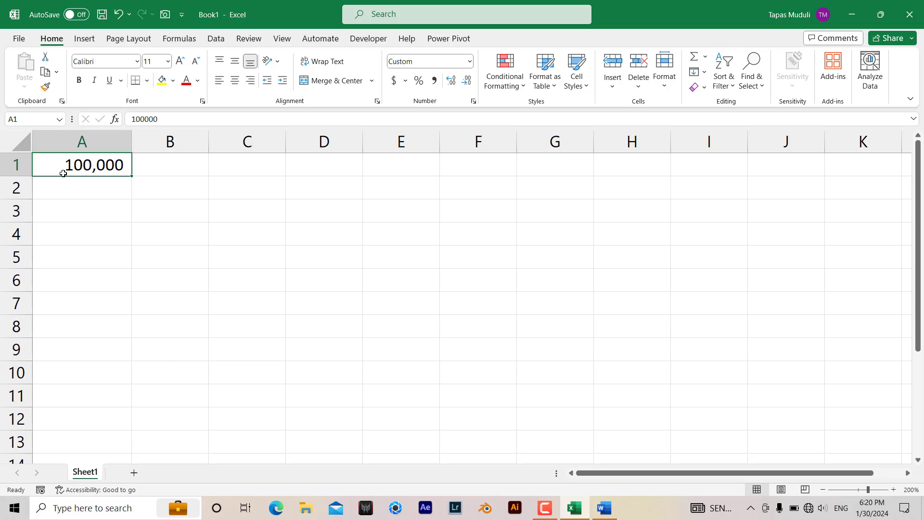
left_click(80, 194)
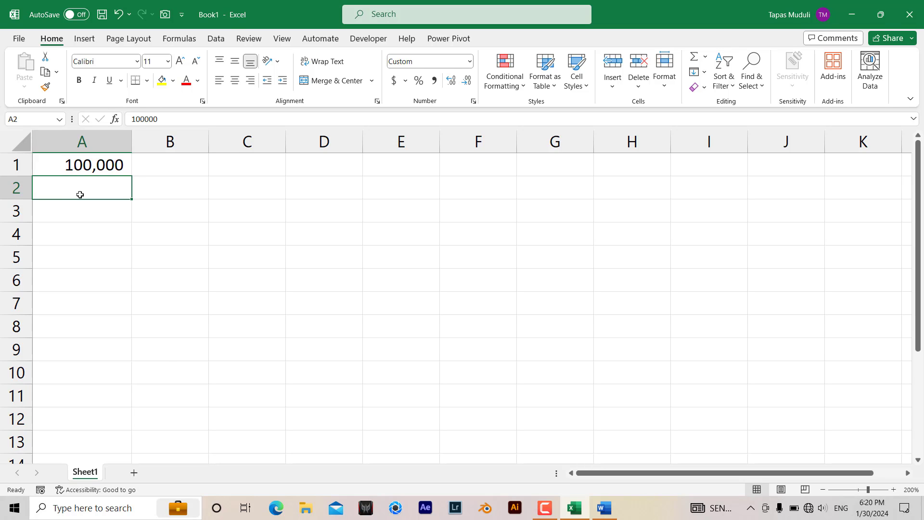
left_click(85, 166)
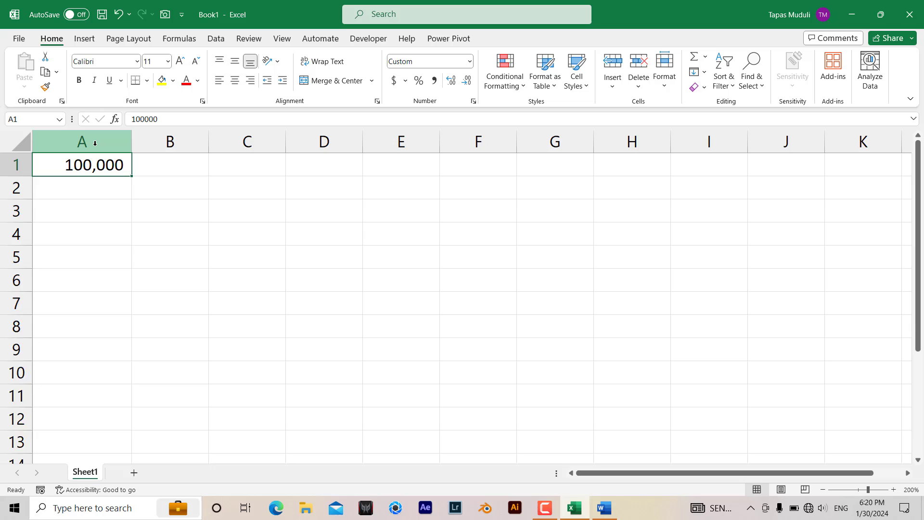
left_click(95, 145)
left_click(98, 171)
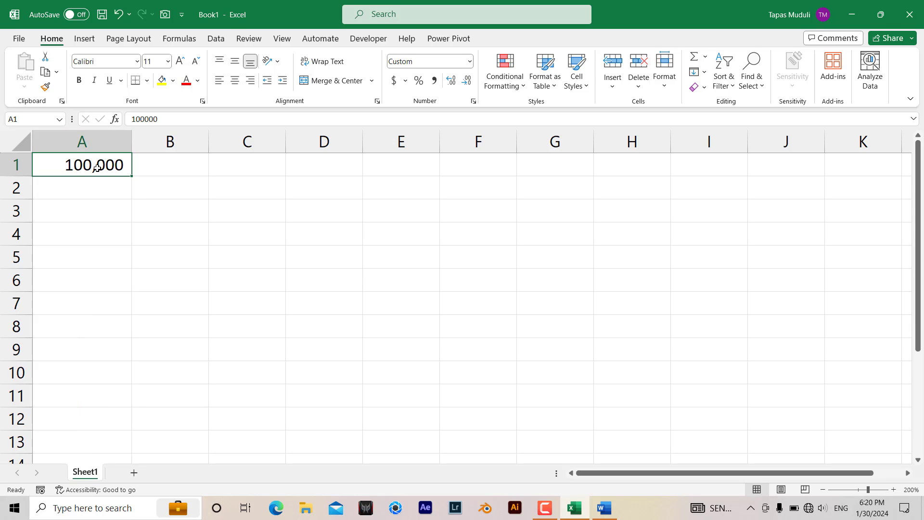
left_click(105, 187)
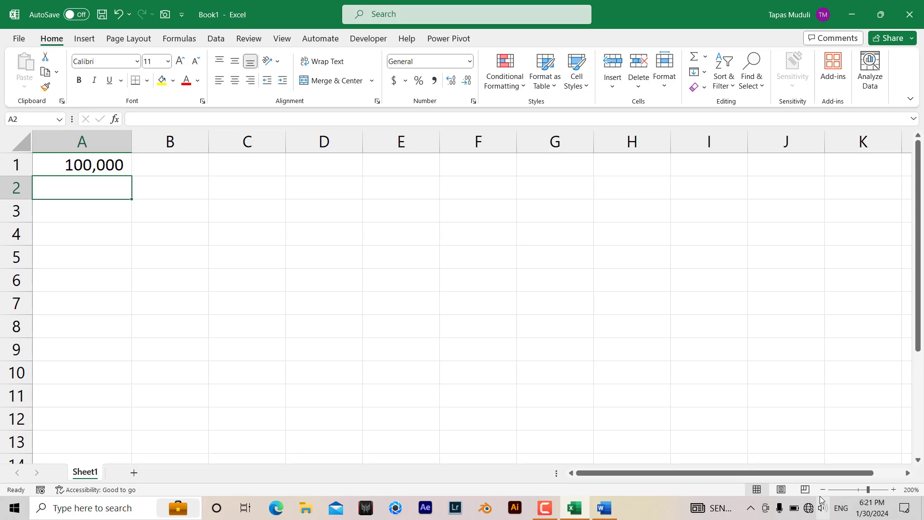
Step: From the taskbar ENG menu, move English (India) above English (United States) in preferred languages and hide Settings
left_click(842, 509)
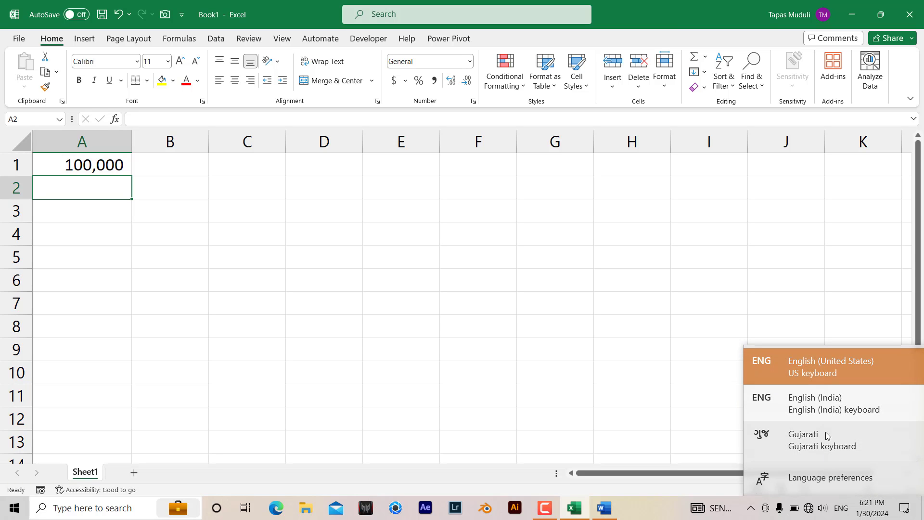
left_click(831, 478)
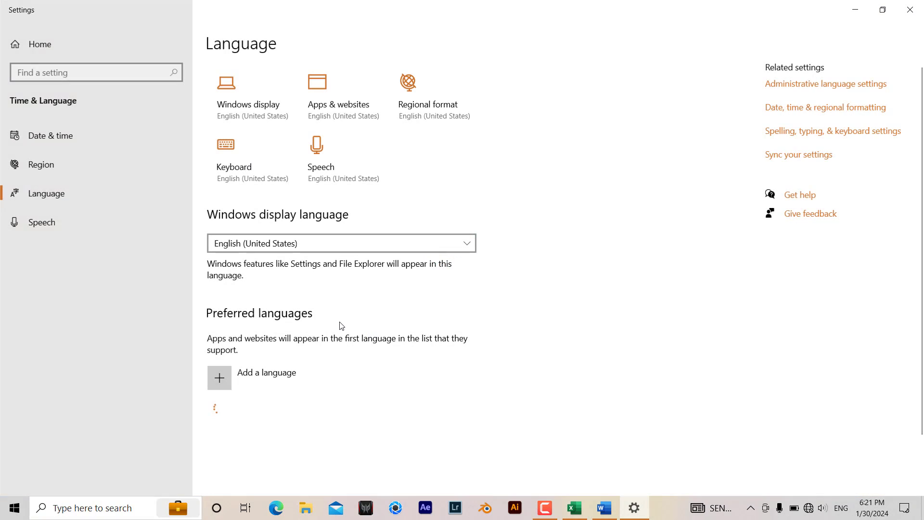
scroll(299, 371, "down", 1)
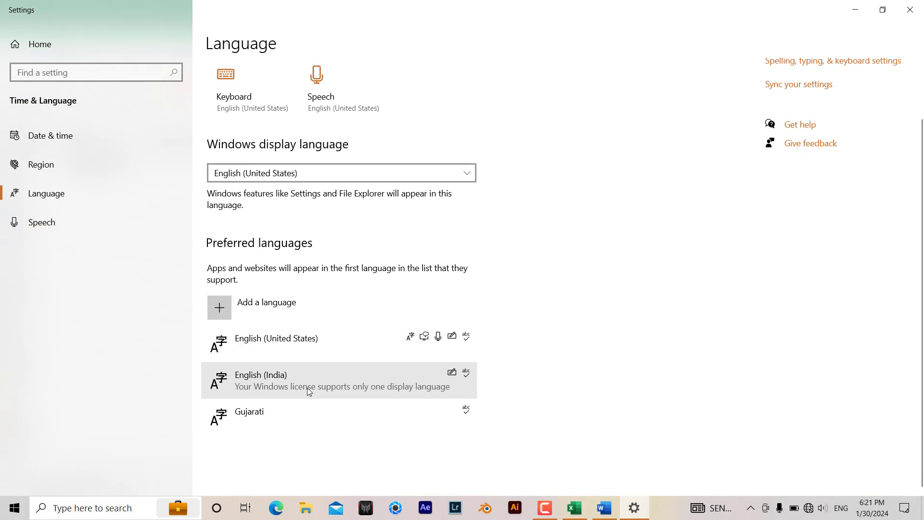
left_click(322, 380)
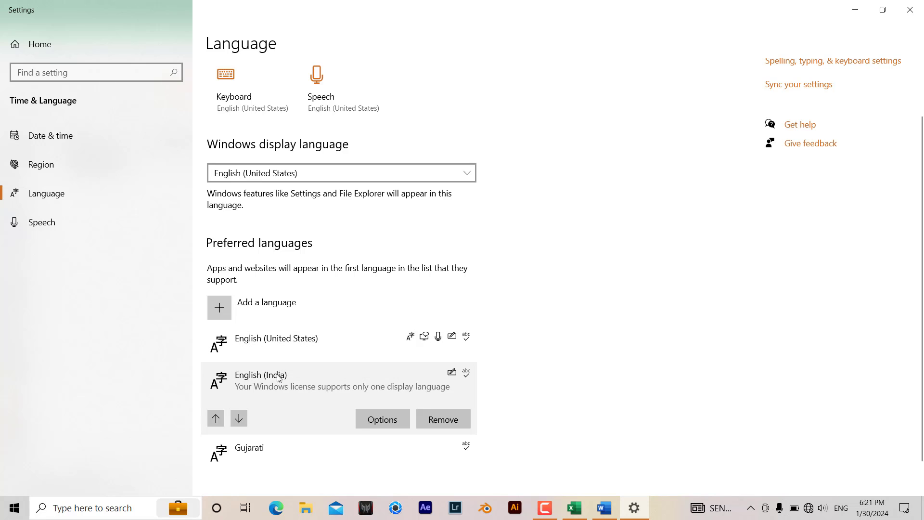
left_click(215, 418)
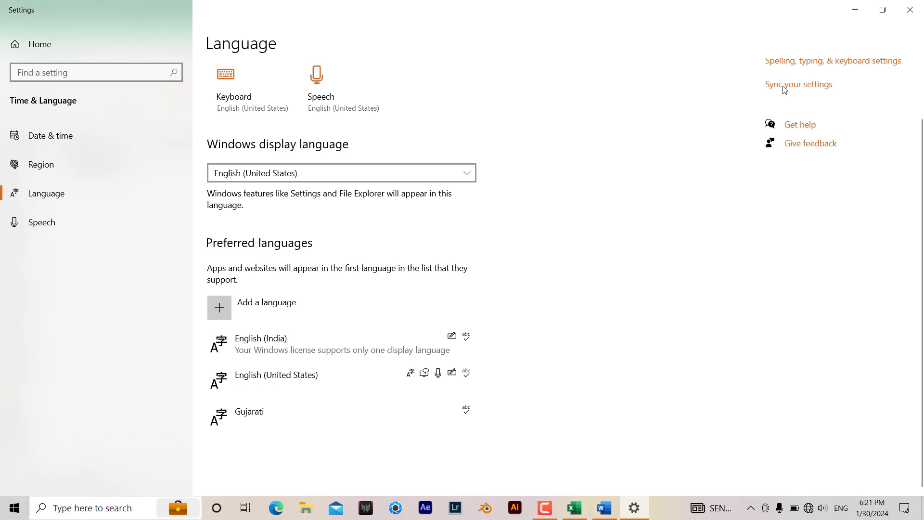
left_click(853, 9)
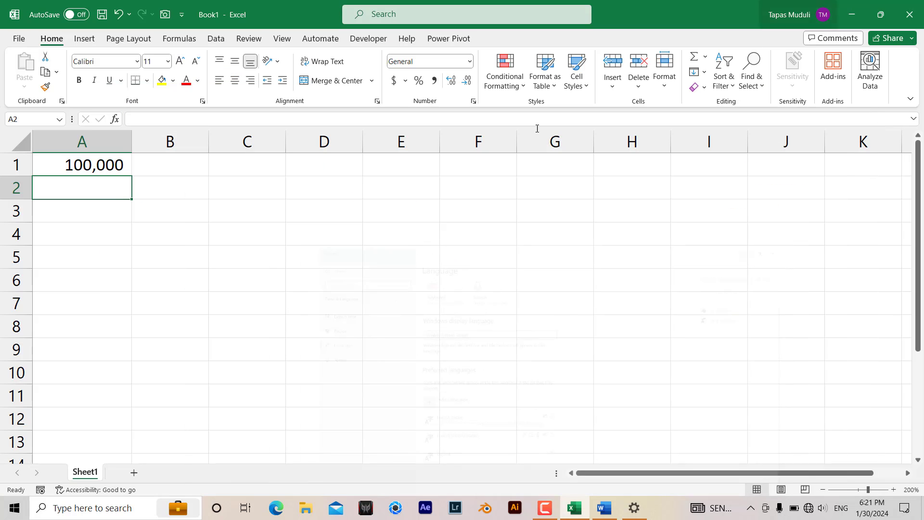
Step: Check that A1 still reads 100,000, then bring the Language settings page back to front
left_click(101, 169)
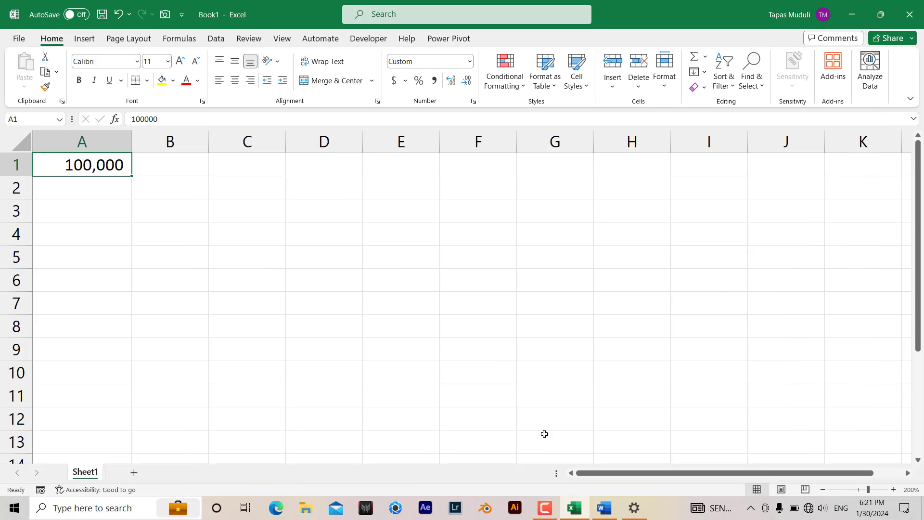
left_click(639, 507)
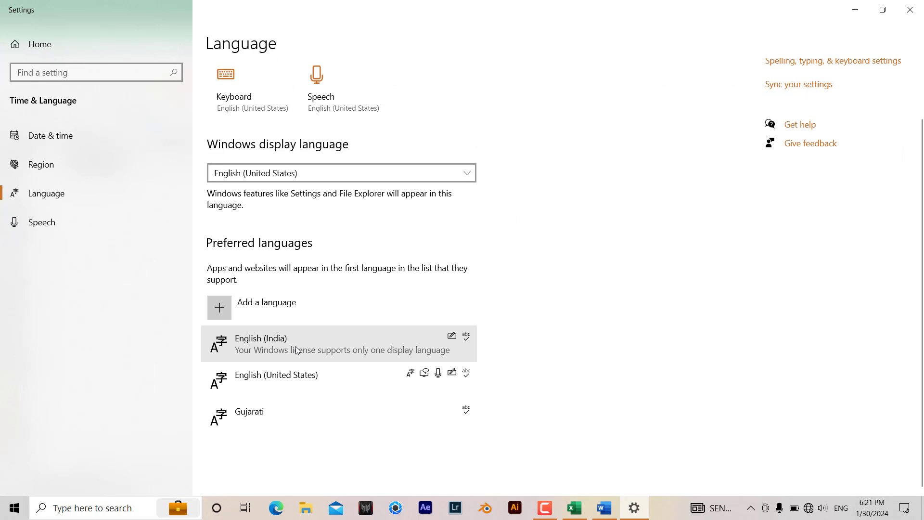
Step: Leave the display language unchanged and override the default input method to English (India)
left_click(339, 173)
left_click(338, 169)
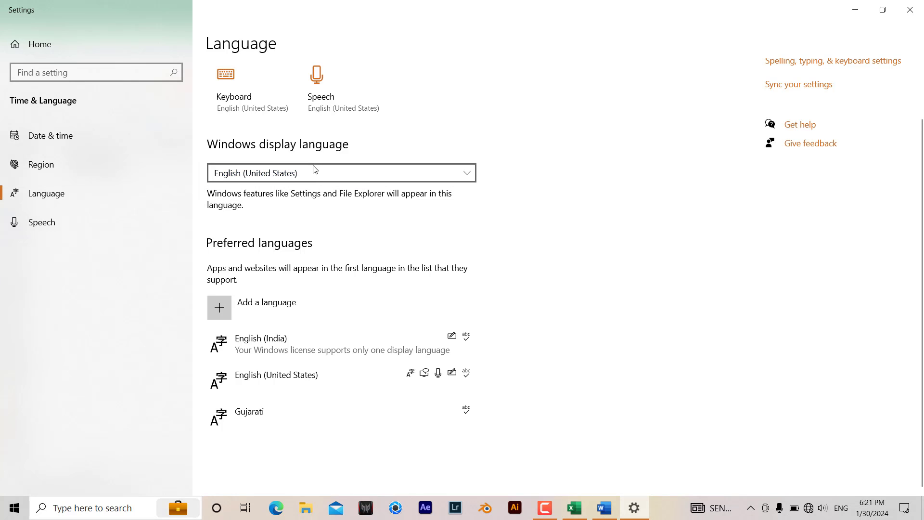
left_click(248, 101)
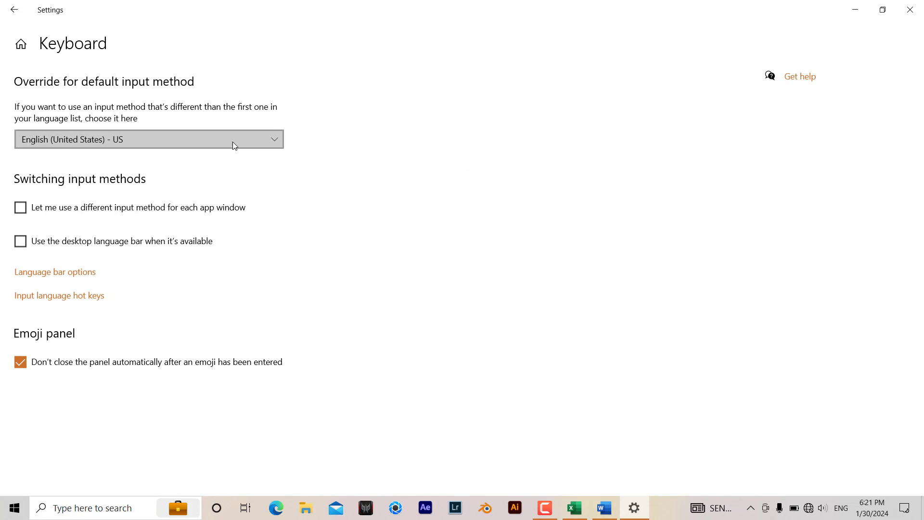
left_click(233, 142)
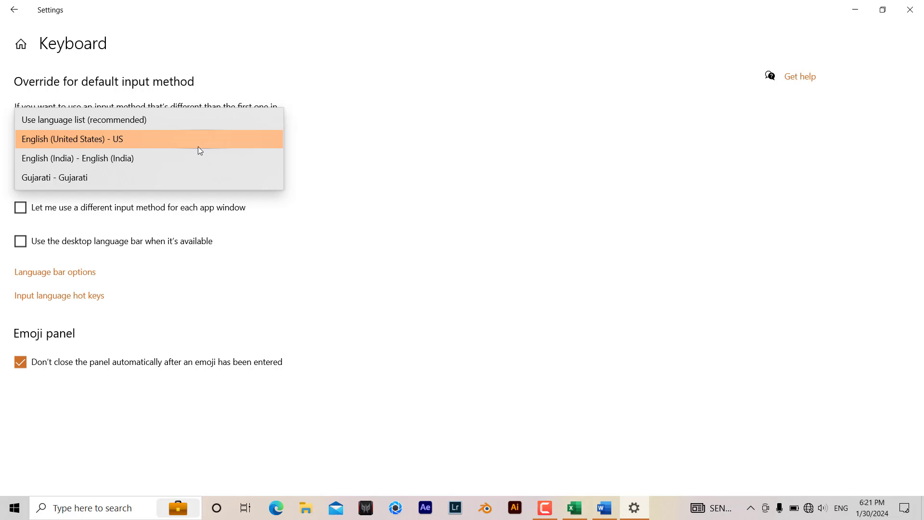
left_click(129, 160)
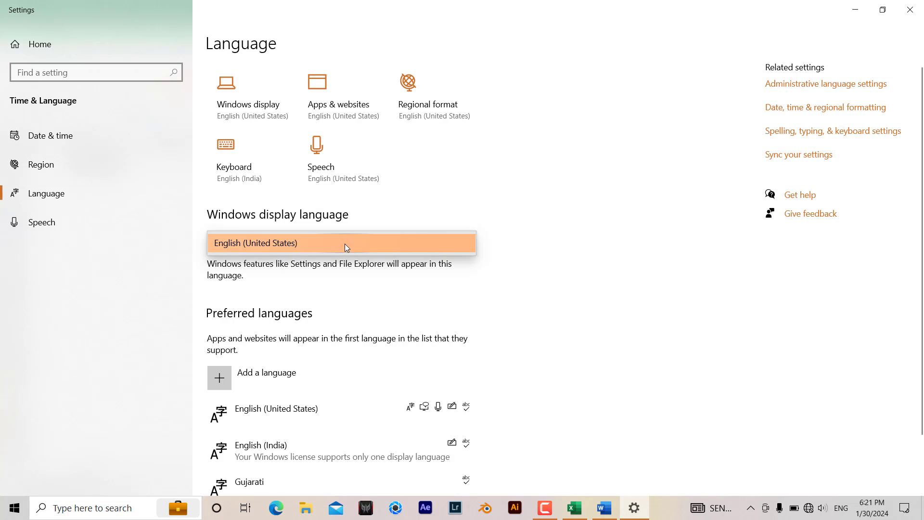
left_click(344, 244)
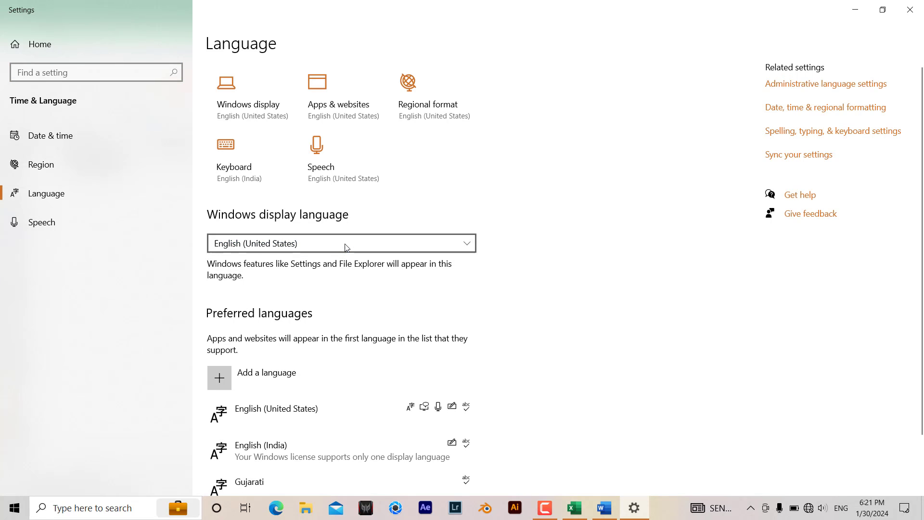
Step: Move English (India) back to the top of preferred languages and return to Excel, where A1 shows 1,00,000
left_click(343, 301)
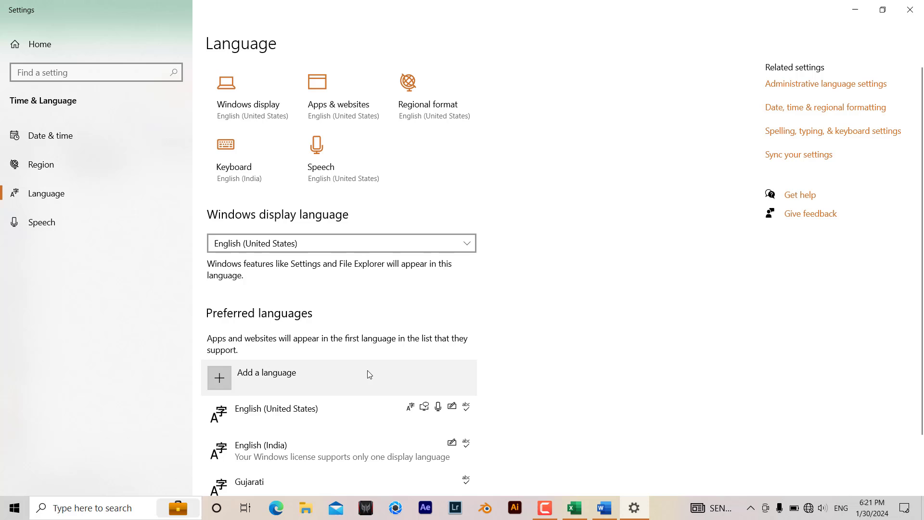
scroll(283, 415, "down", 2)
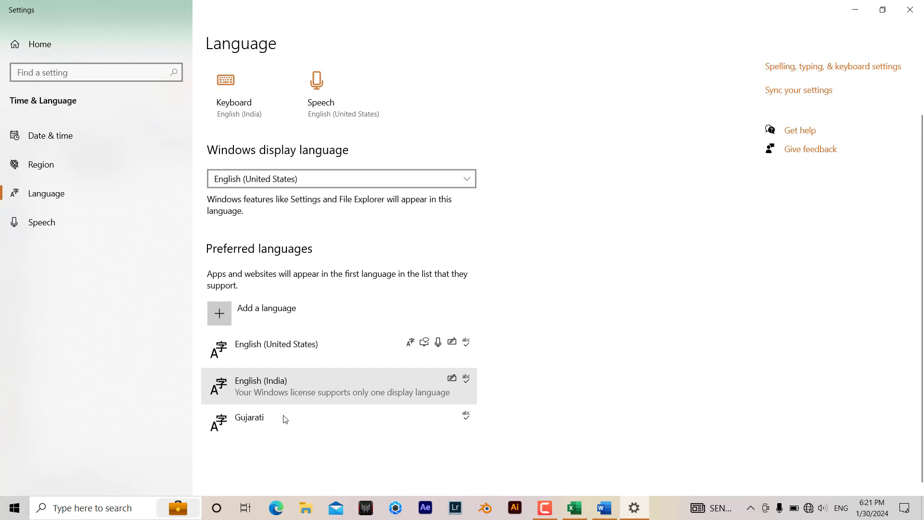
left_click(327, 385)
left_click(217, 418)
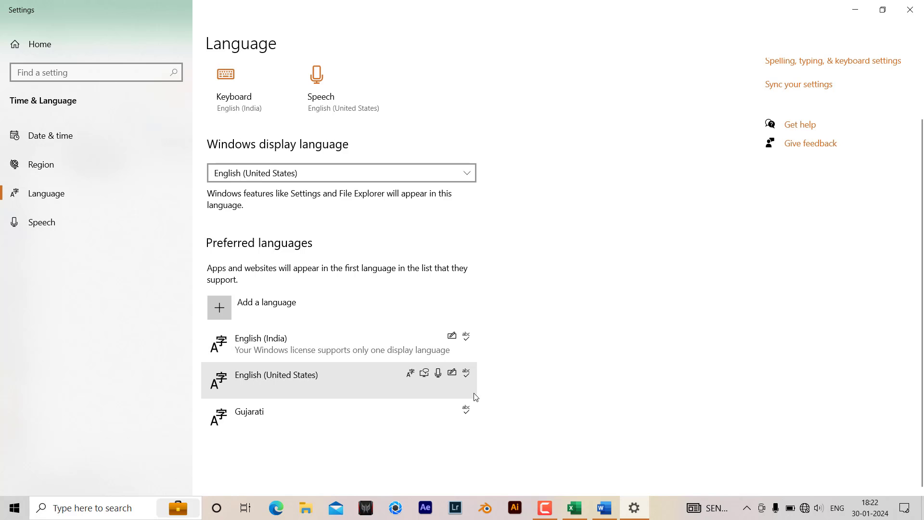
left_click(574, 509)
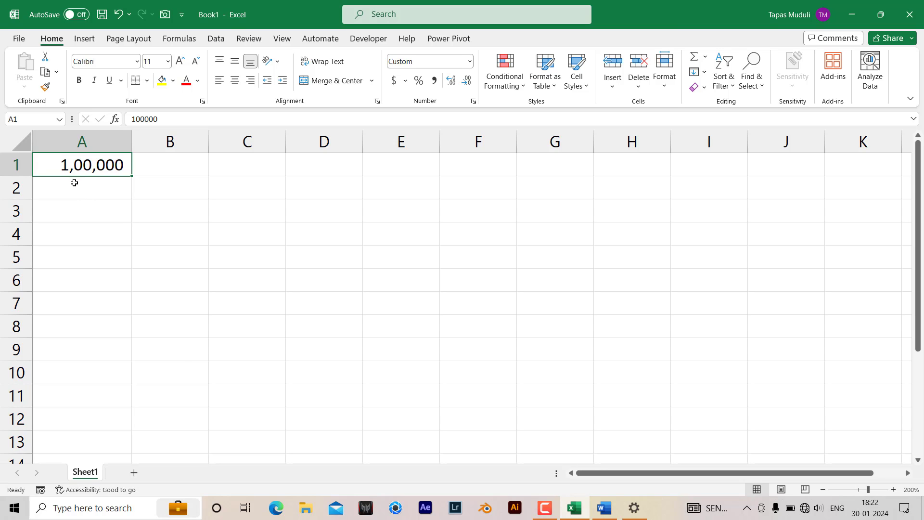
Step: Enter 500000 in A2 and format it with Comma Style and no decimals so it shows 5,00,000
left_click(107, 187)
left_click(100, 163)
left_click(91, 196)
type("5")
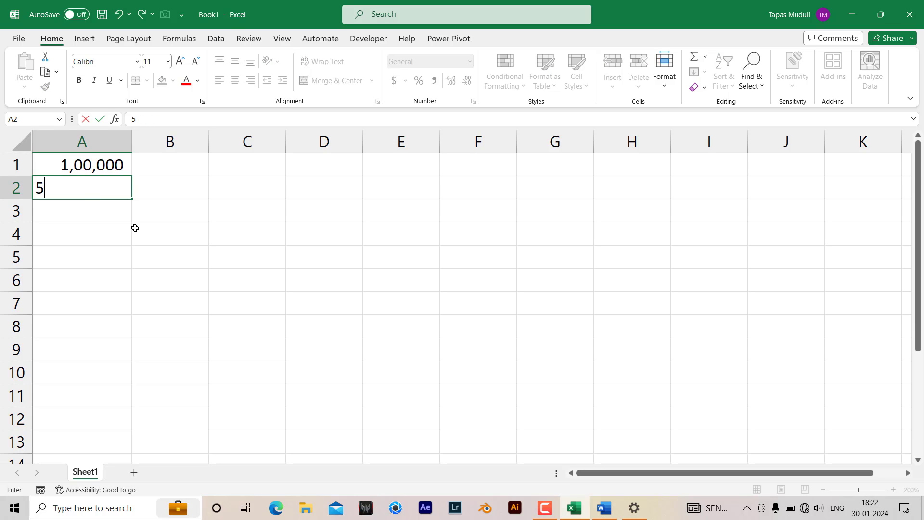
type("00000")
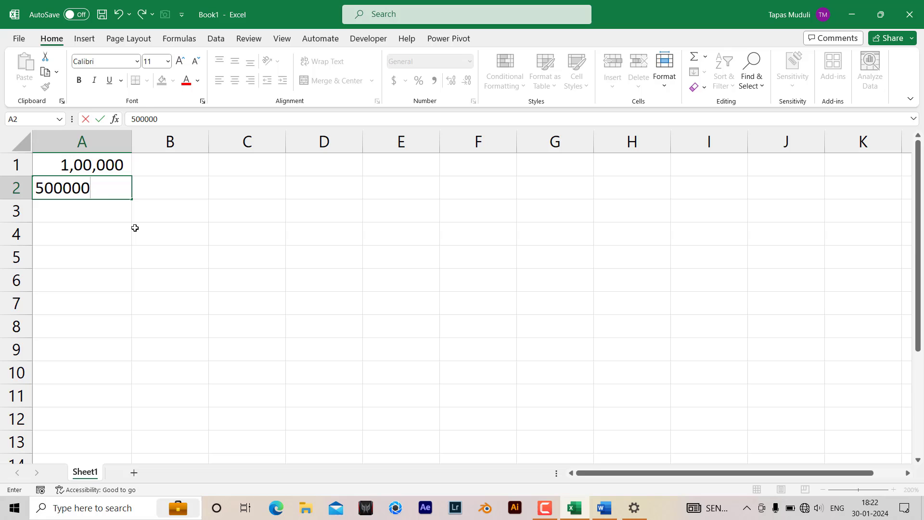
key("Return")
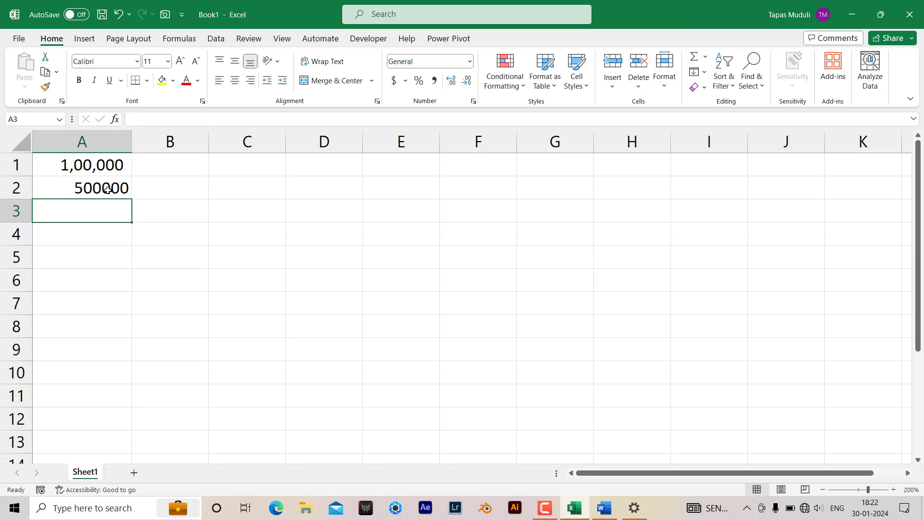
left_click(109, 190)
left_click(434, 81)
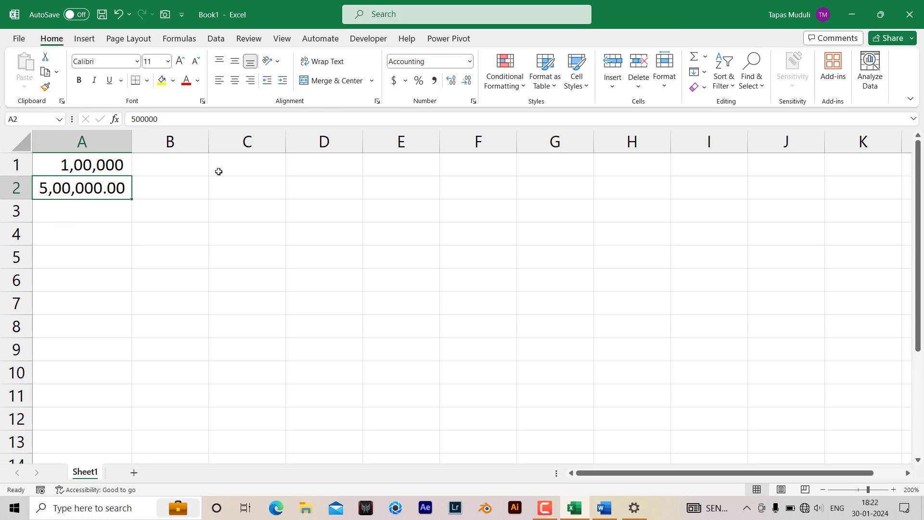
left_click(464, 83)
left_click(465, 84)
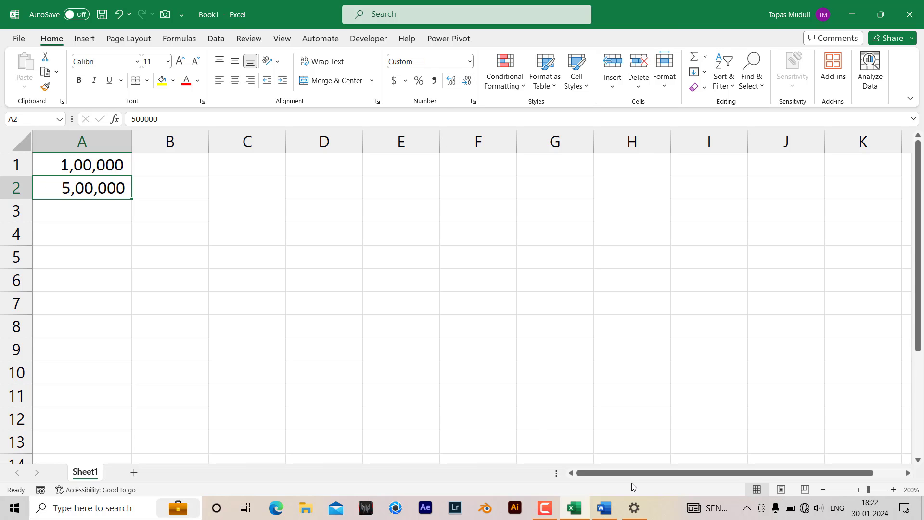
Step: Glance at the input-language flyout, dismiss it, and confirm A2 still shows 5,00,000
left_click(838, 512)
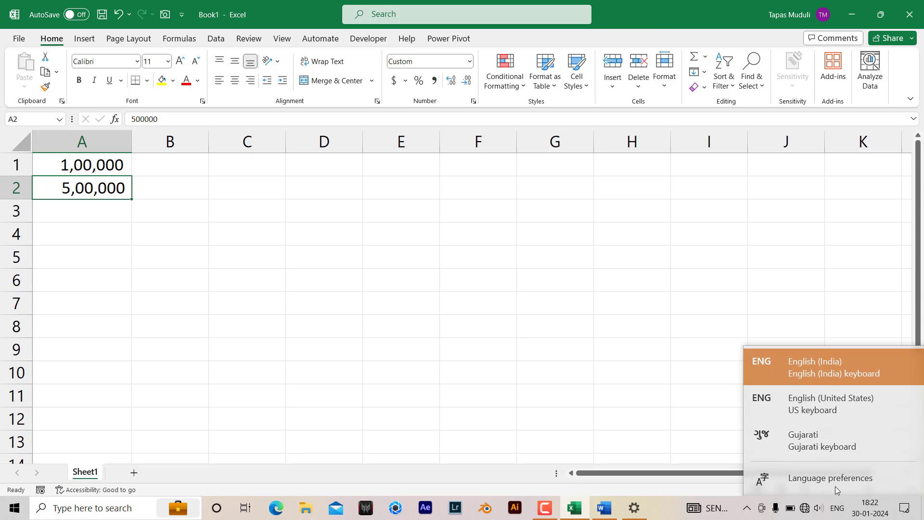
left_click(802, 371)
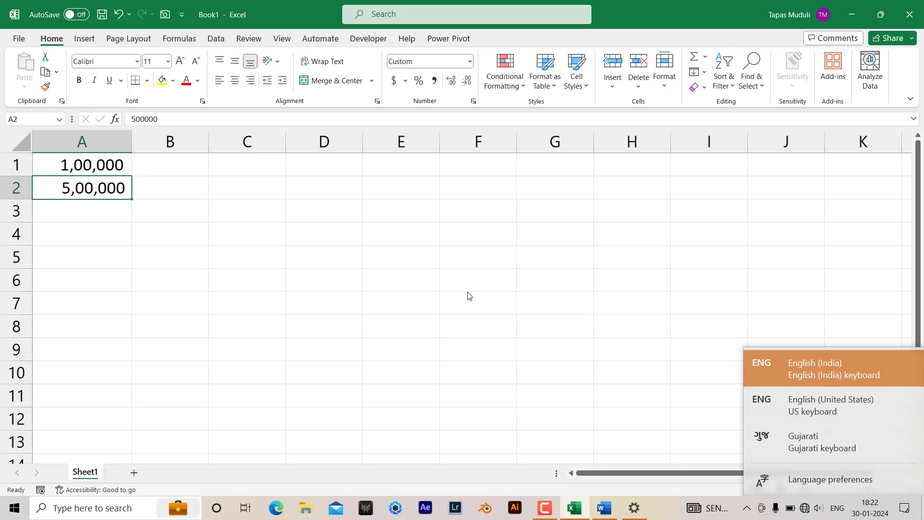
left_click(130, 205)
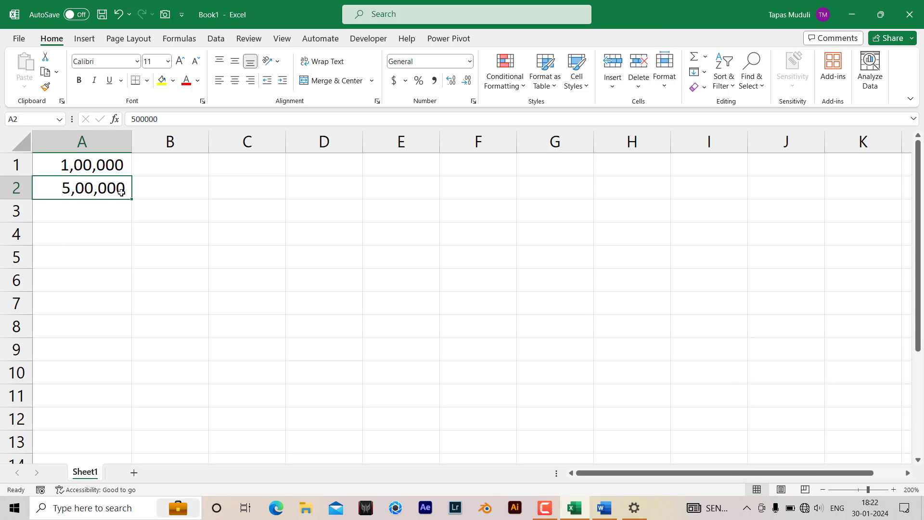
left_click(121, 191)
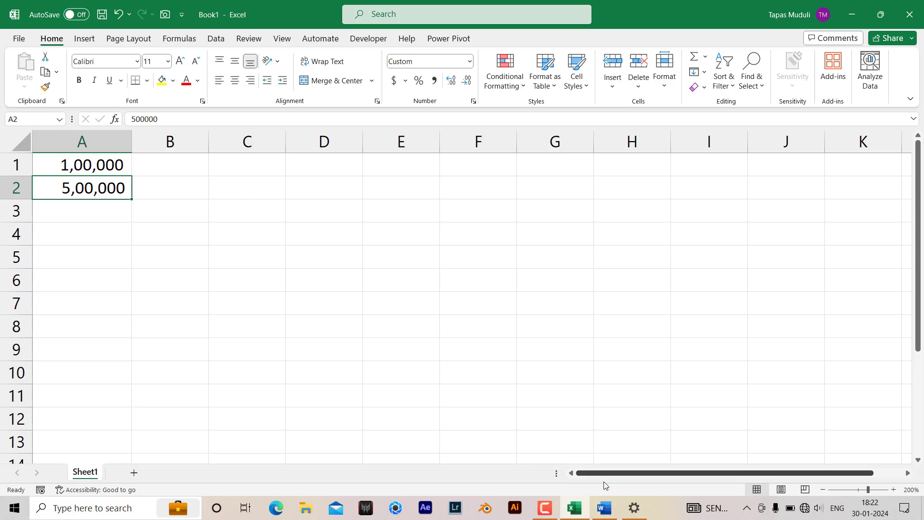
Step: Move English (United States) back above English (India) and return to Excel, now showing 100,000 and 500,000
left_click(634, 508)
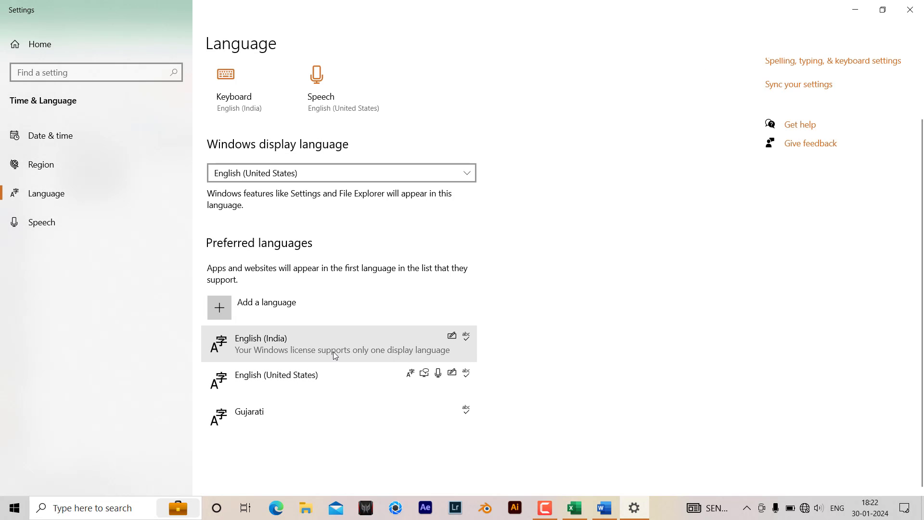
left_click(321, 377)
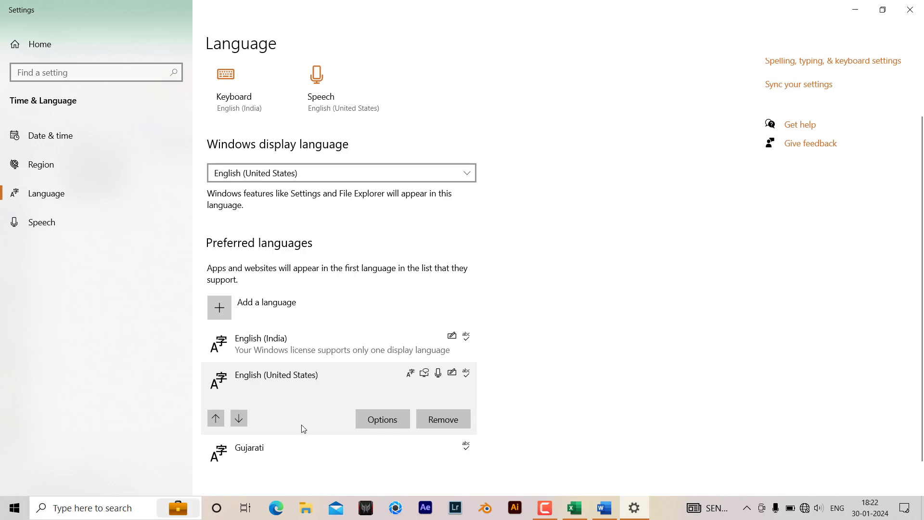
left_click(218, 419)
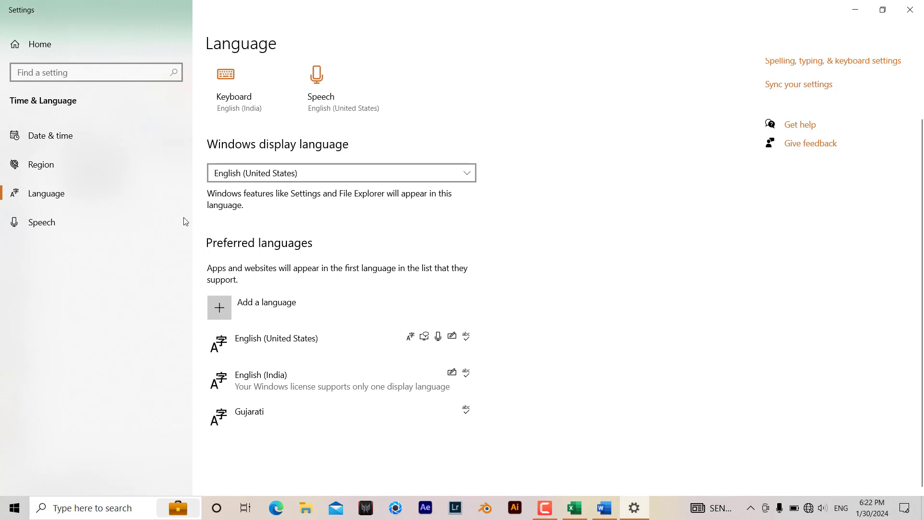
left_click(574, 510)
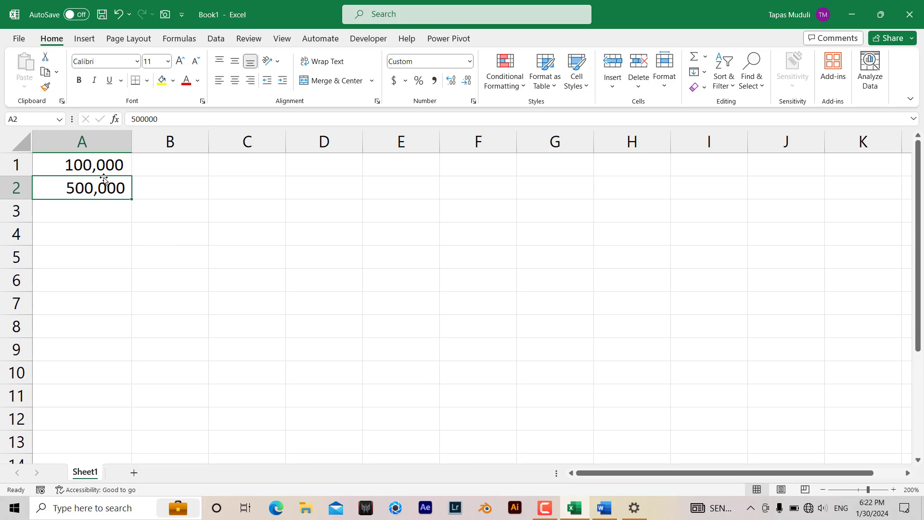
Step: Inspect A2's western-grouped value, then select all of column A for formatting
left_click(109, 217)
left_click(113, 190)
left_click(100, 140)
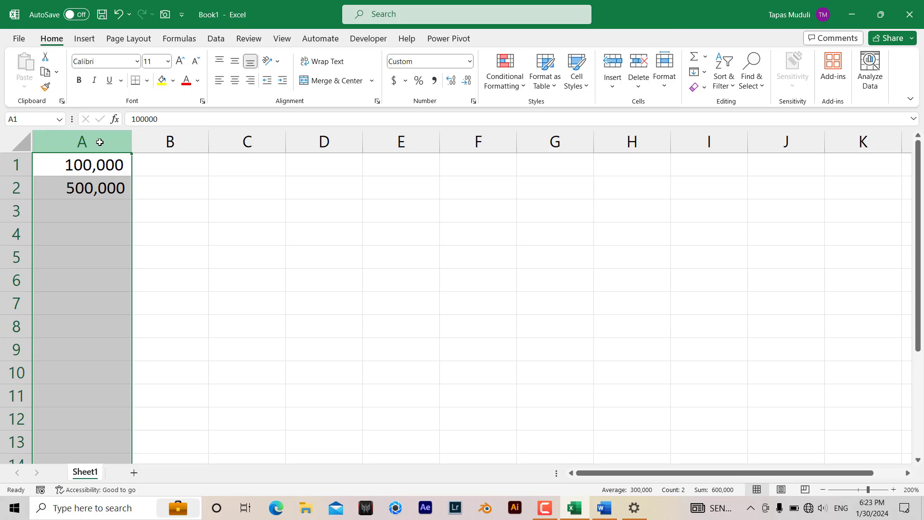
Step: Copy the lakh-and-crore custom format code line from the Word document 'Indian' and return to Excel
left_click(604, 508)
left_click_drag(227, 216, 541, 218)
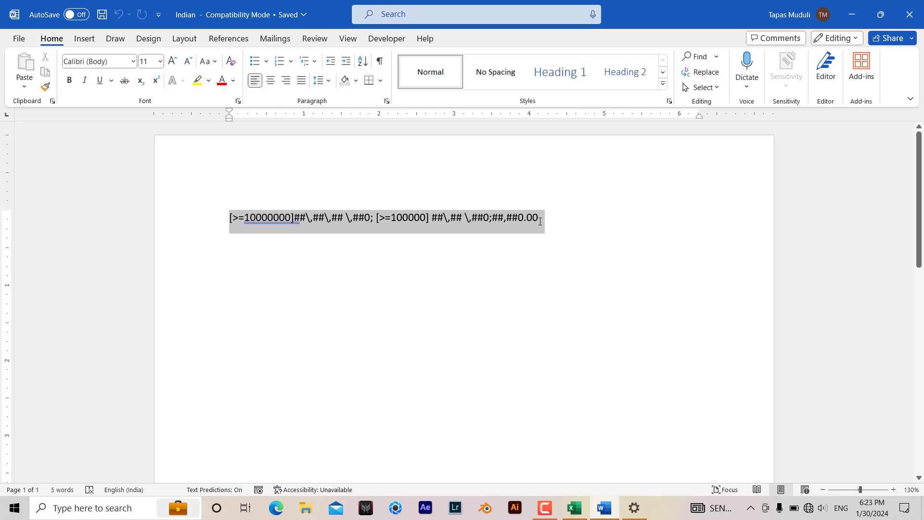
right_click(524, 220)
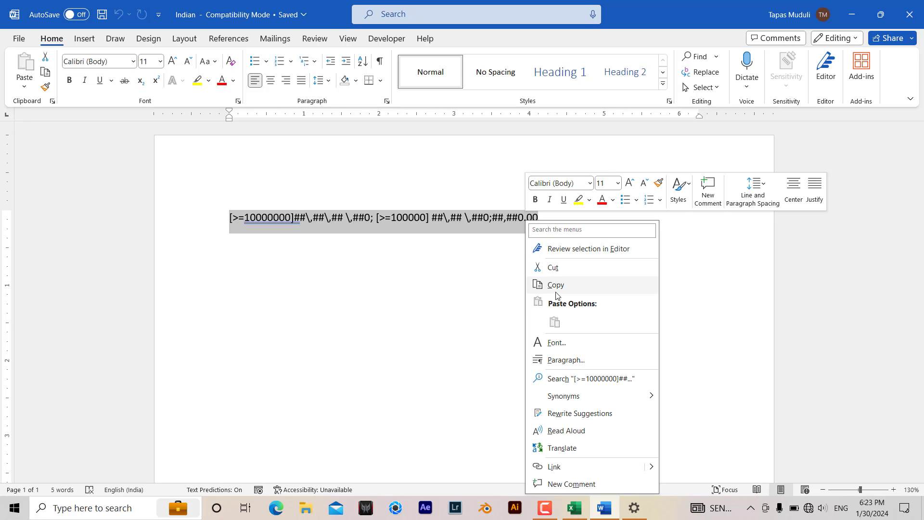
left_click(555, 287)
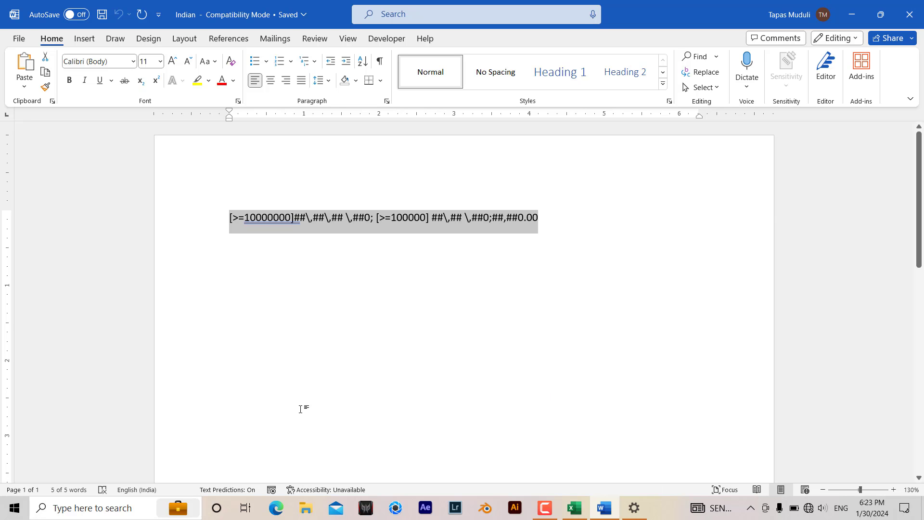
left_click(584, 516)
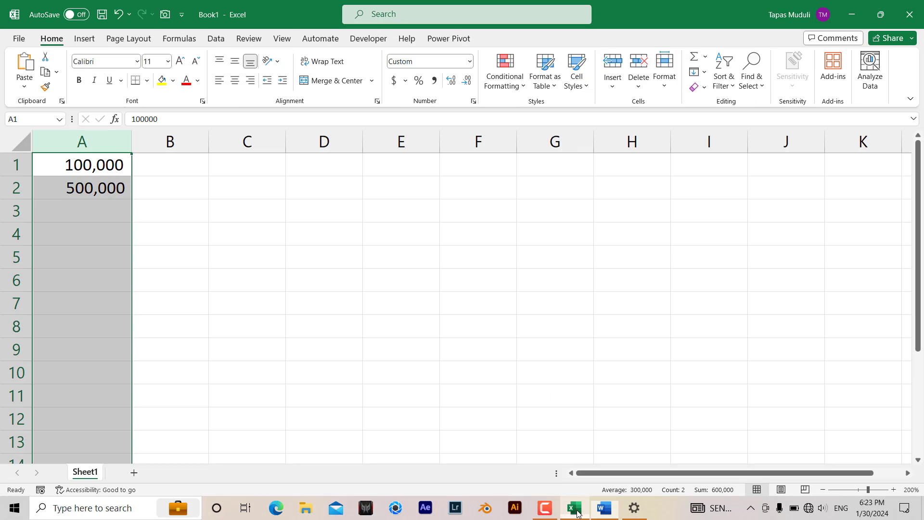
Step: Replace General with the pasted Indian-grouping custom code so A1 and A2 show 1,00 ,000 and 5,00 ,000
left_click(474, 102)
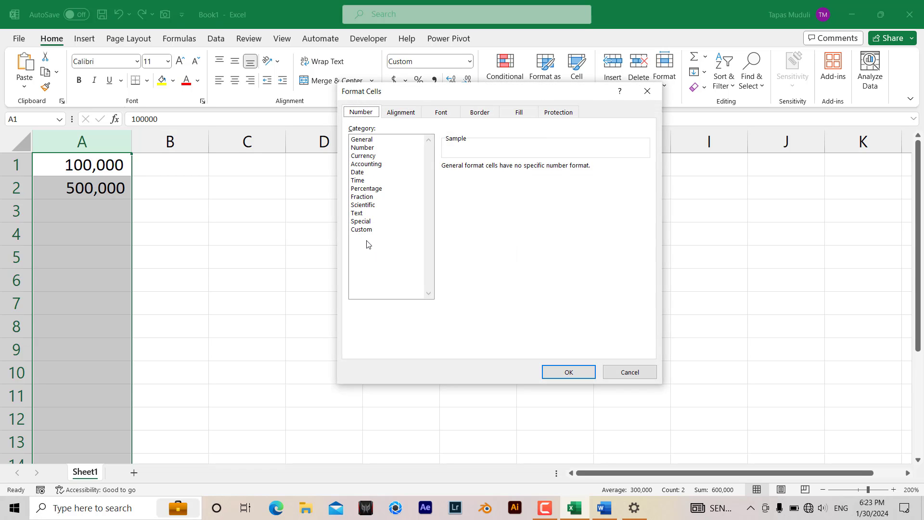
left_click(365, 229)
double_click(487, 175)
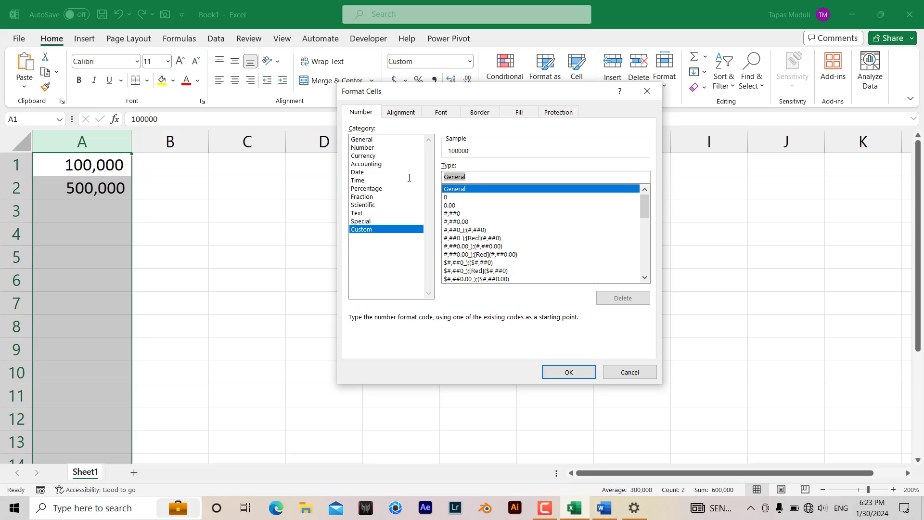
key("ctrl+v")
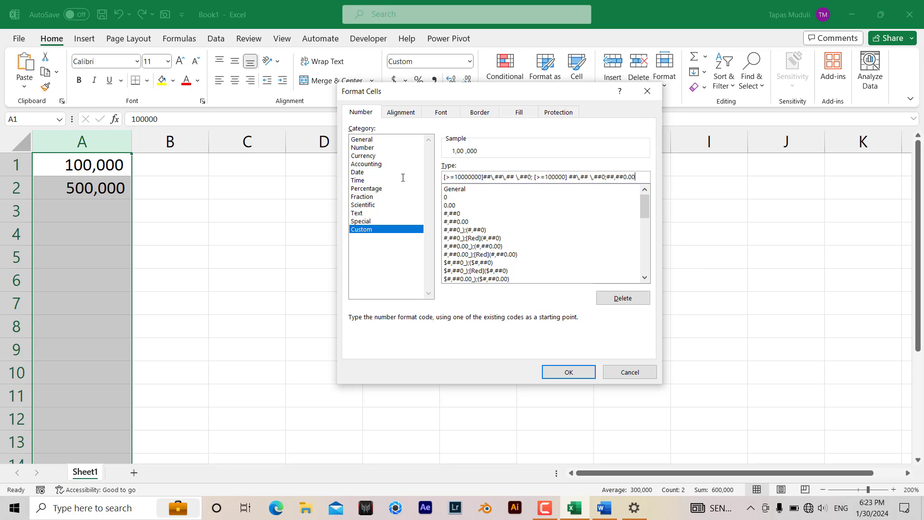
left_click(569, 372)
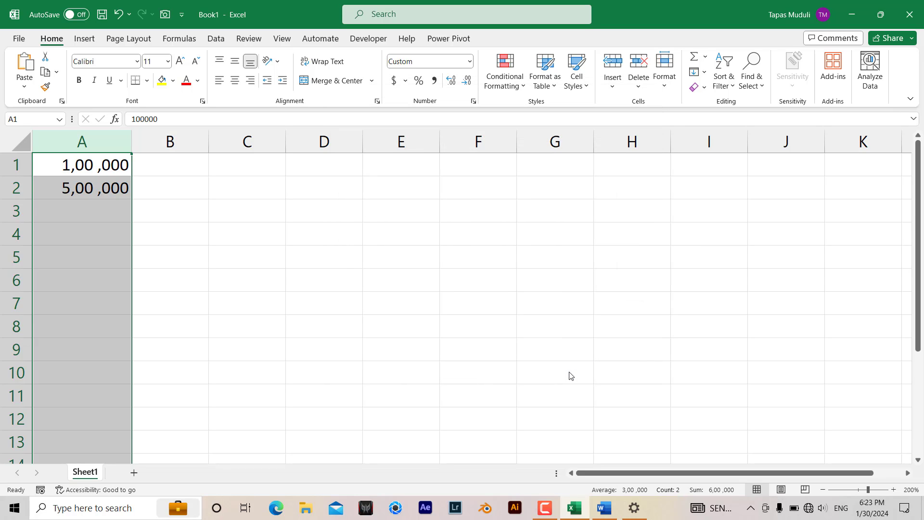
left_click(90, 233)
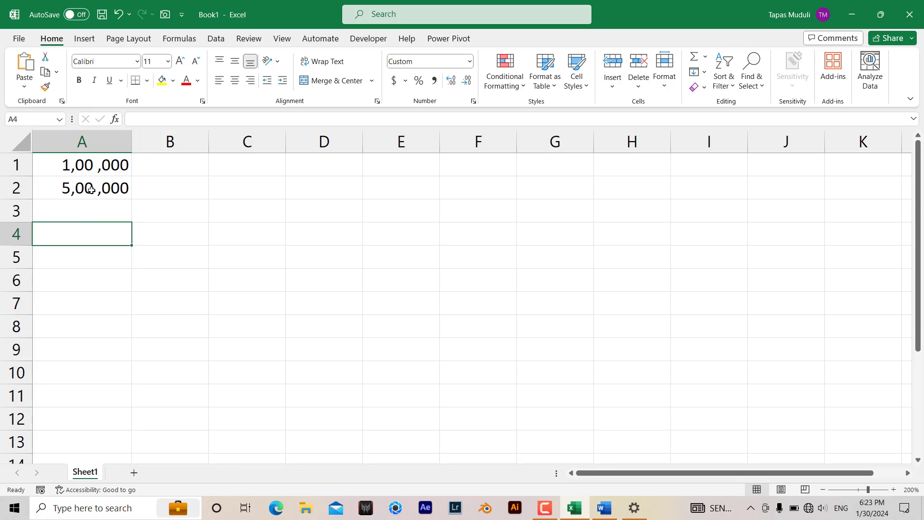
left_click(97, 211)
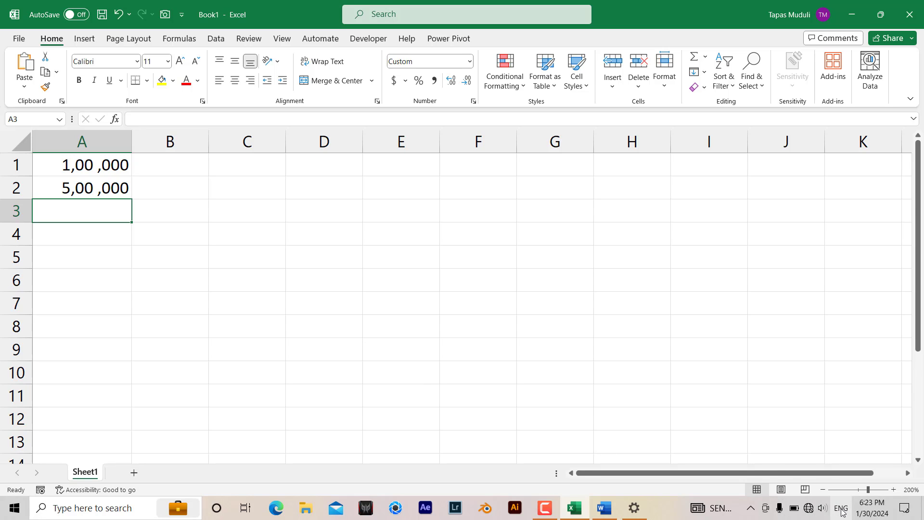
Step: Move English (India) above English (United States) in preferred languages and close Settings
left_click(635, 511)
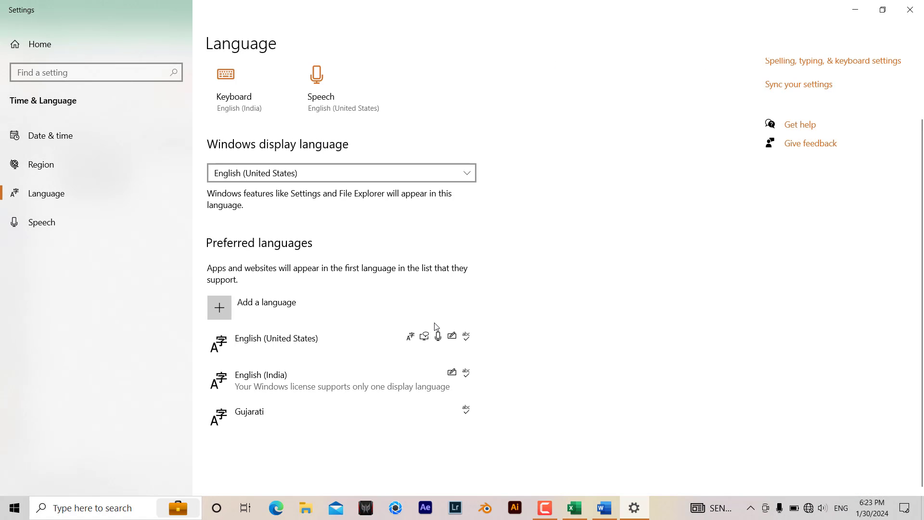
left_click(841, 508)
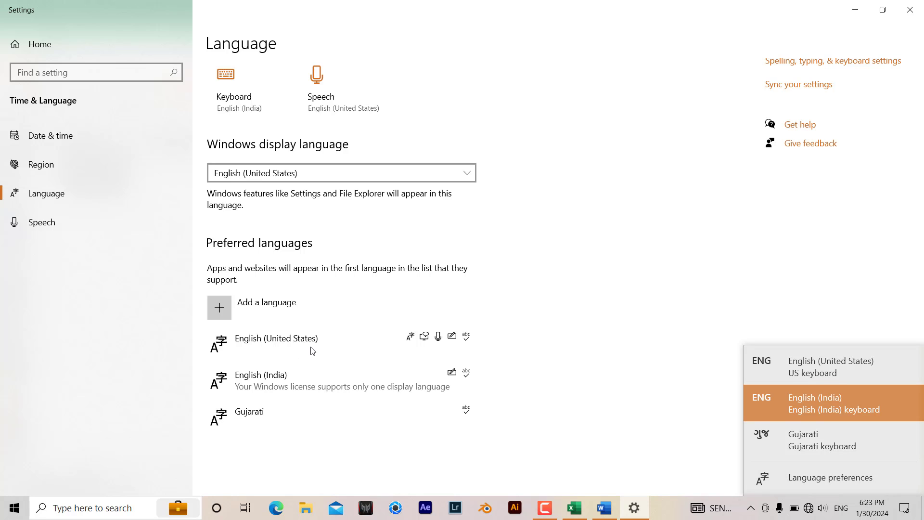
left_click(290, 391)
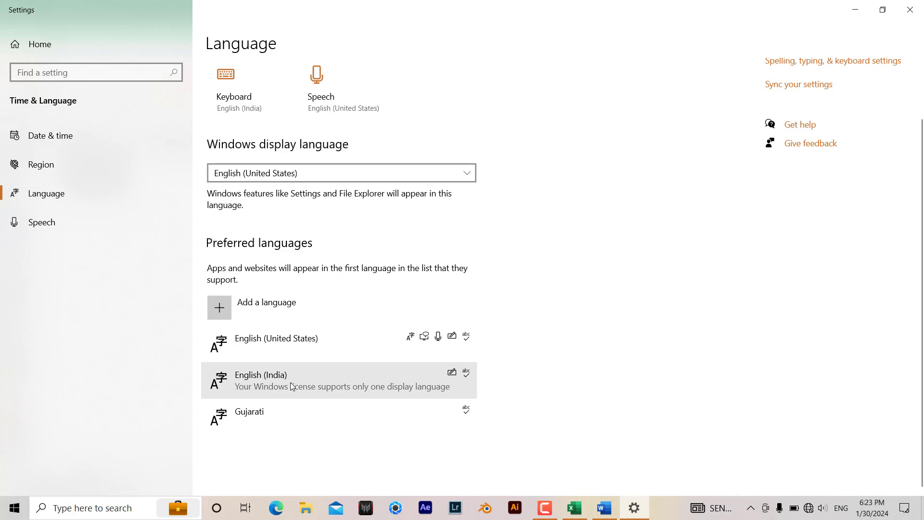
left_click(238, 383)
left_click(216, 418)
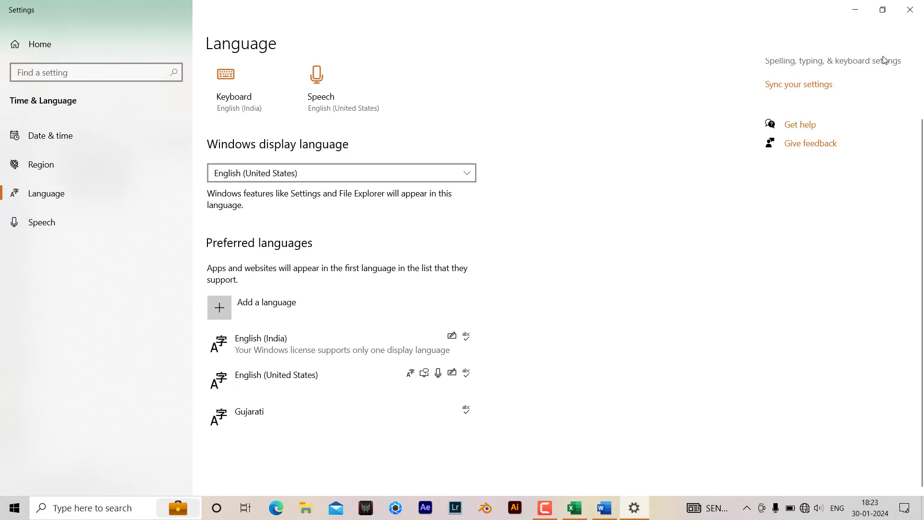
left_click(910, 10)
Step: Enter 10000000 in B2, widen column B, and format it with Comma Style to show 1,00,00,000
left_click(91, 214)
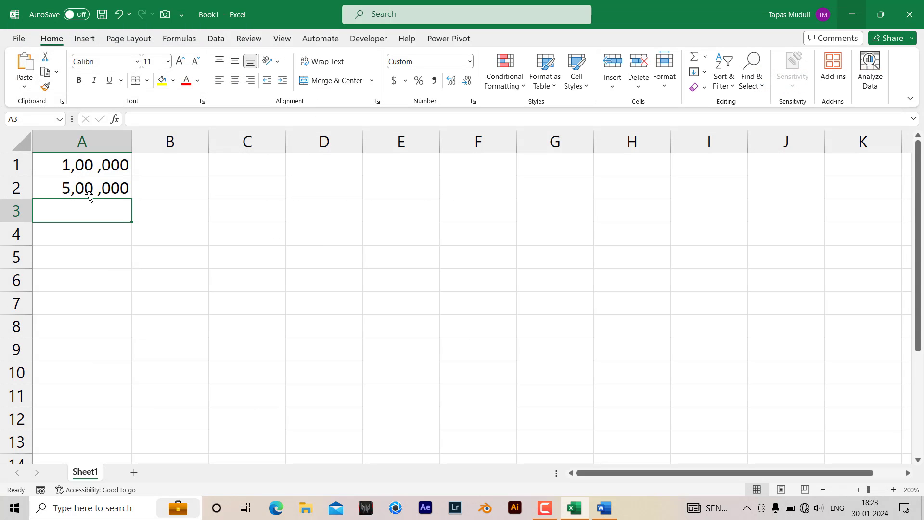
left_click(170, 185)
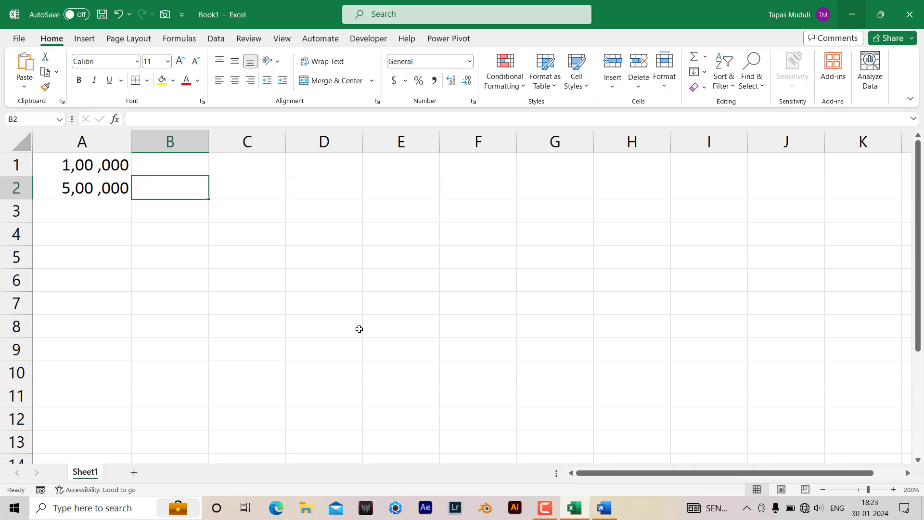
type("1")
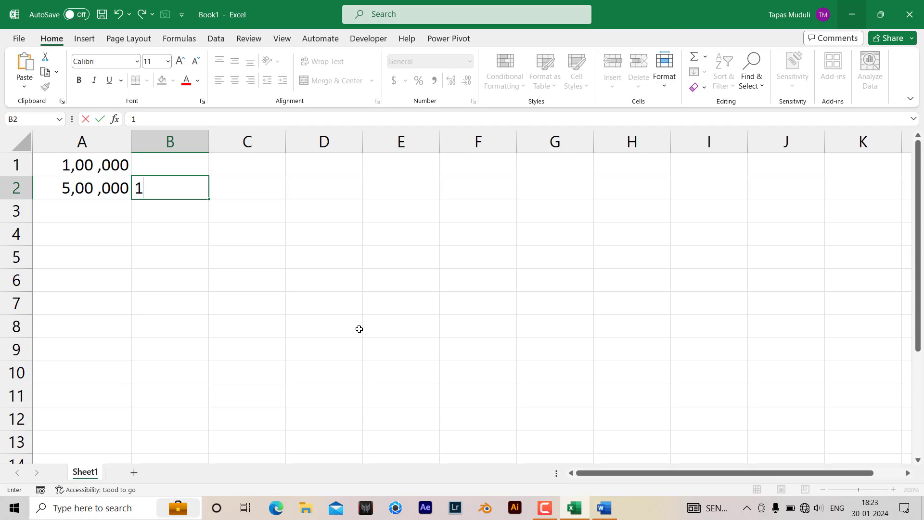
type("000000")
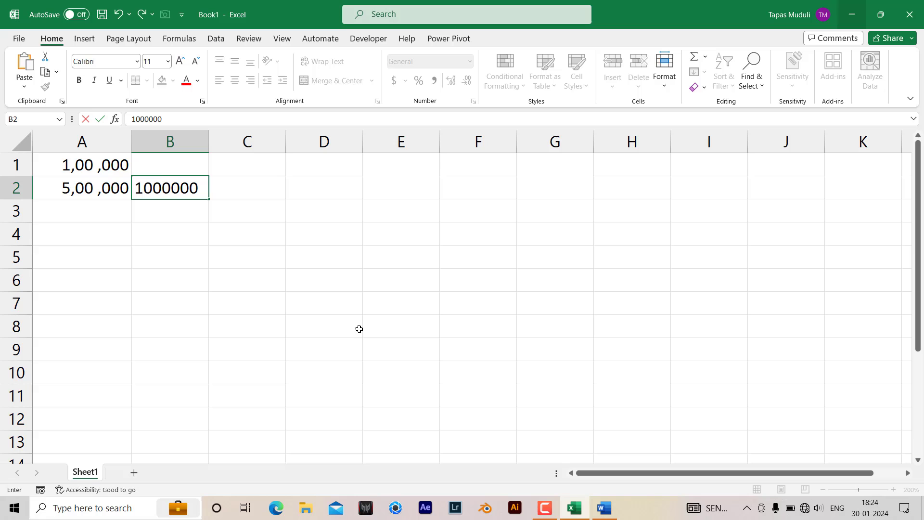
type("0")
key("Return")
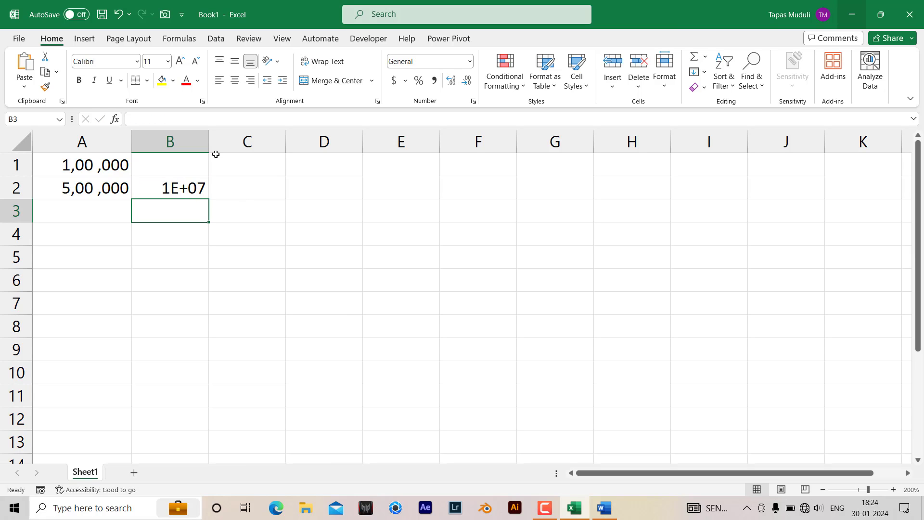
double_click(209, 136)
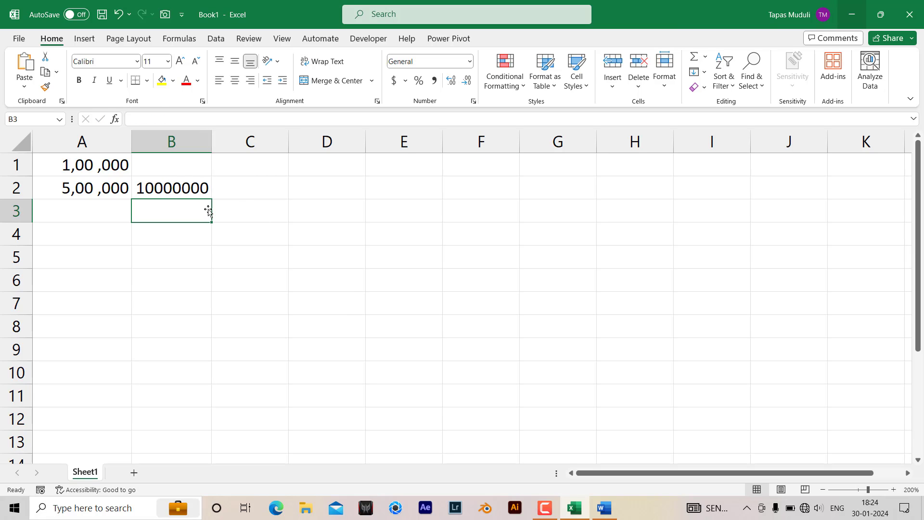
left_click(185, 190)
left_click(436, 84)
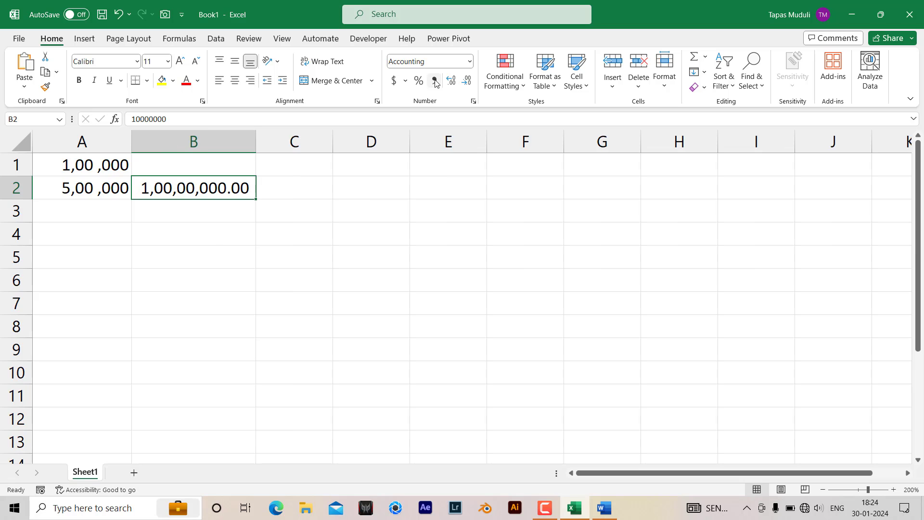
left_click(466, 85)
left_click(467, 83)
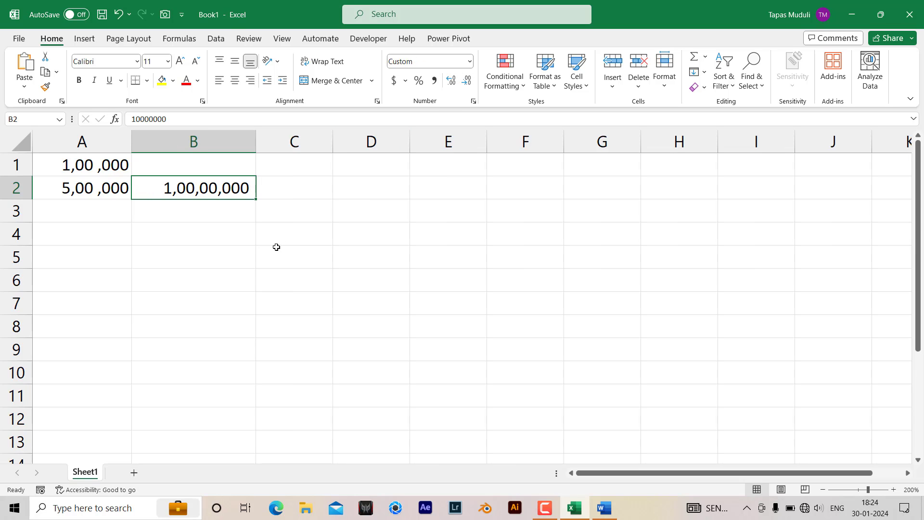